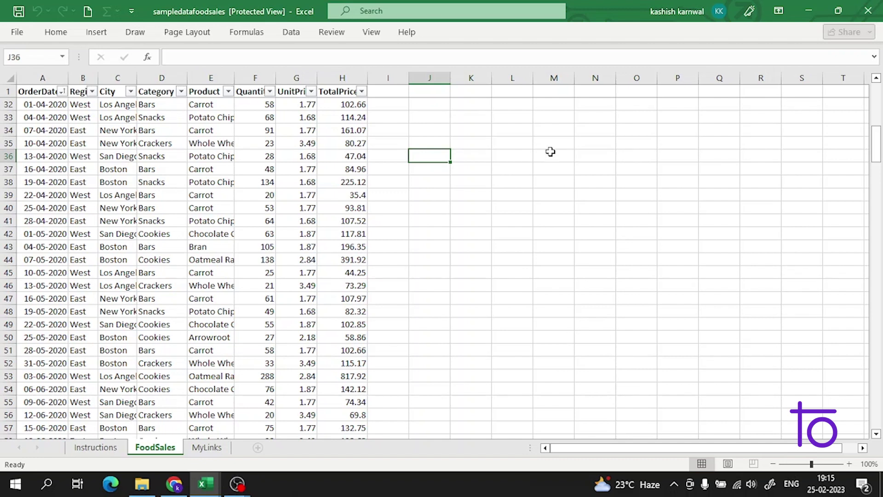
Step: Select cells K35:K36, J32, J36 and J1 in the Woodgrove Bank debit card log
{"action": "left_click_drag", "start_coordinate": [477, 144], "coordinate": [477, 158]}
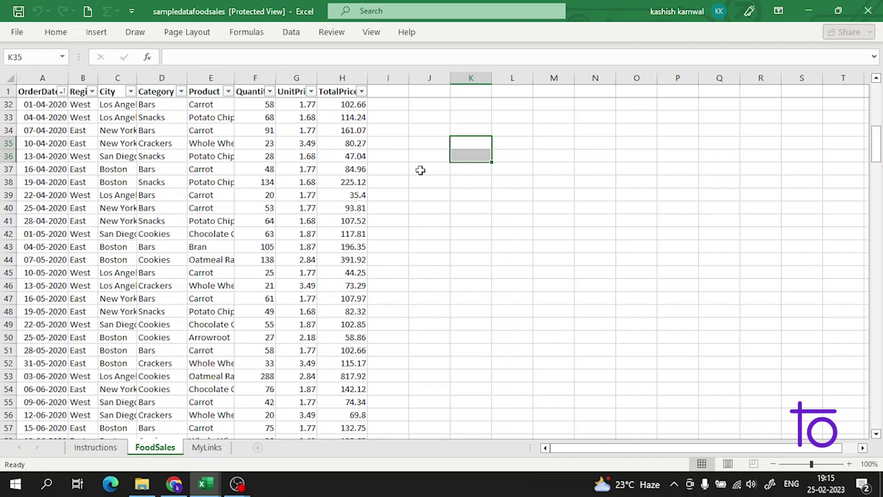
{"action": "left_click", "coordinate": [419, 109]}
{"action": "left_click", "coordinate": [410, 159]}
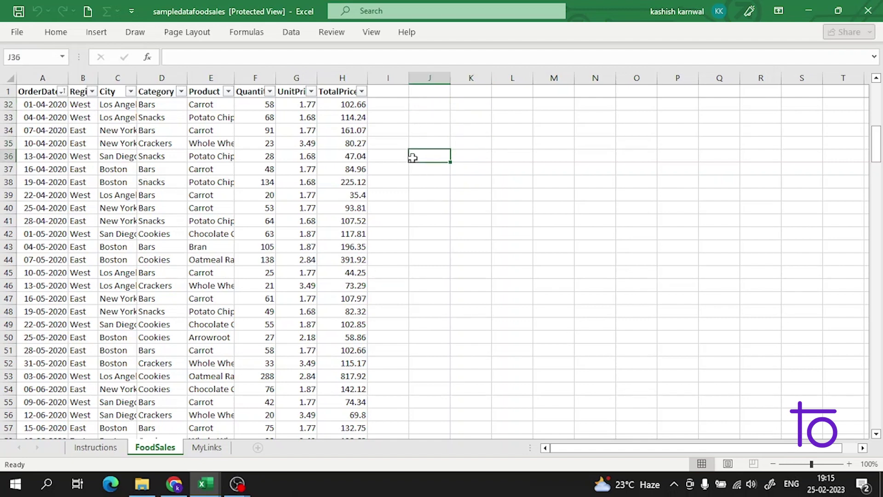
{"action": "left_click", "coordinate": [445, 94]}
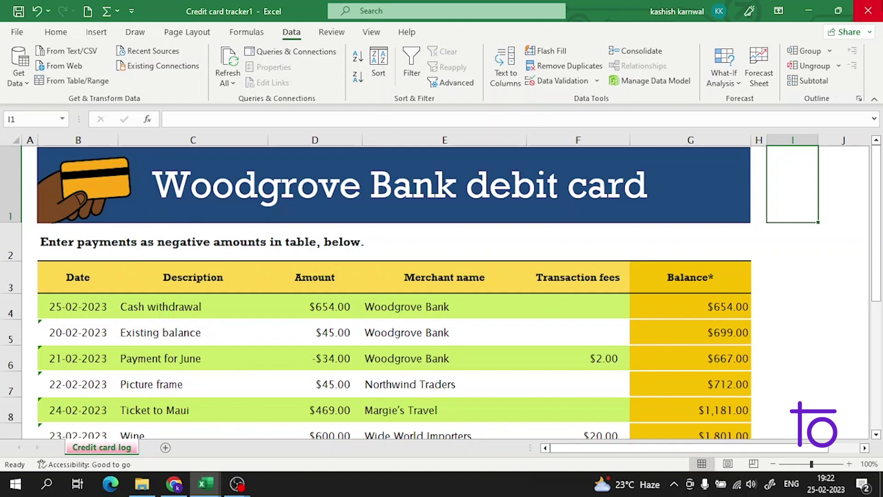
Step: Select the Description column heading, then the Cash withdrawal description cell
{"action": "left_click", "coordinate": [207, 277]}
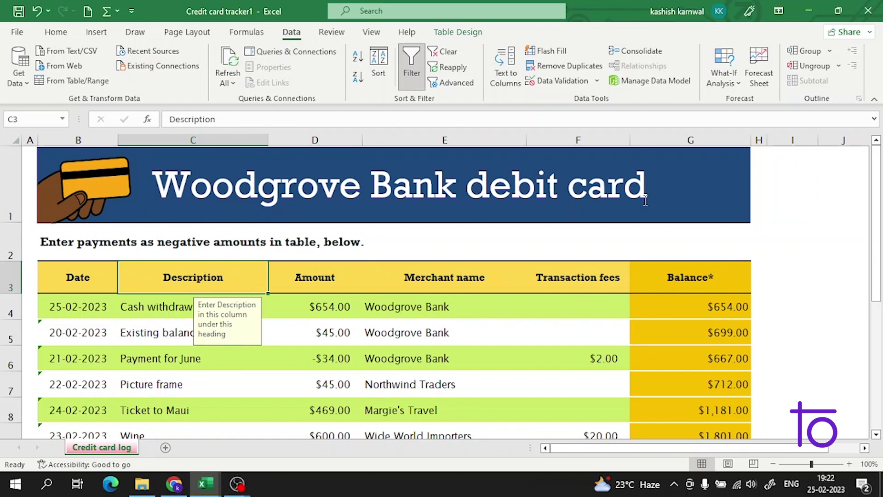
{"action": "left_click", "coordinate": [849, 239]}
{"action": "scroll", "coordinate": [156, 322], "scroll_direction": "down", "scroll_amount": 2}
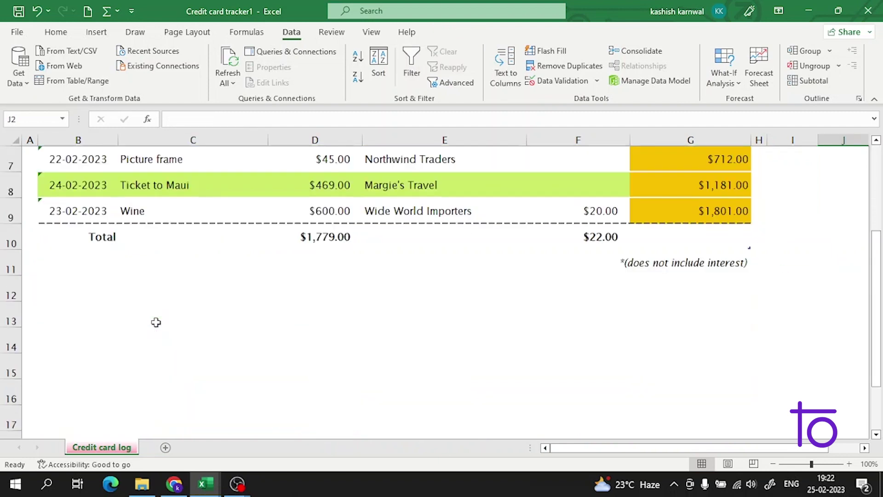
{"action": "scroll", "coordinate": [155, 322], "scroll_direction": "up", "scroll_amount": 3}
{"action": "left_click", "coordinate": [160, 307]}
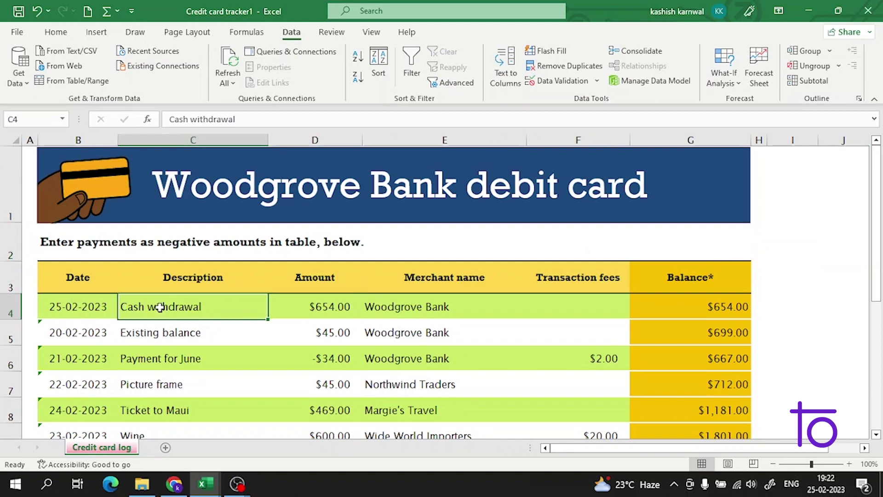
Step: Create a new workbook from the Invoice with sales tax template
{"action": "left_click", "coordinate": [17, 32]}
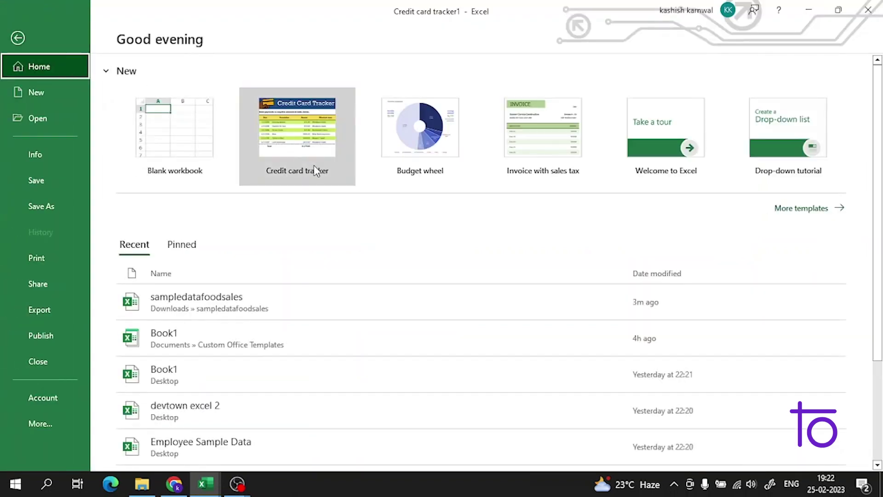
{"action": "left_click", "coordinate": [536, 140]}
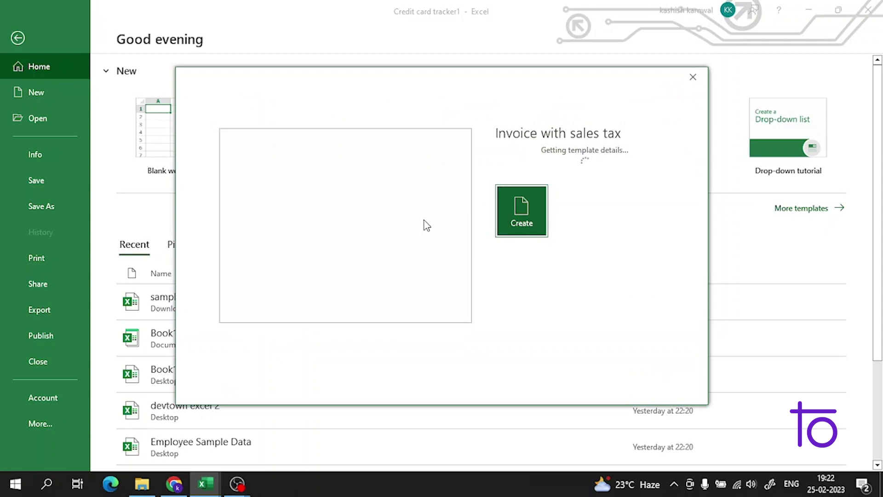
{"action": "left_click", "coordinate": [542, 294]}
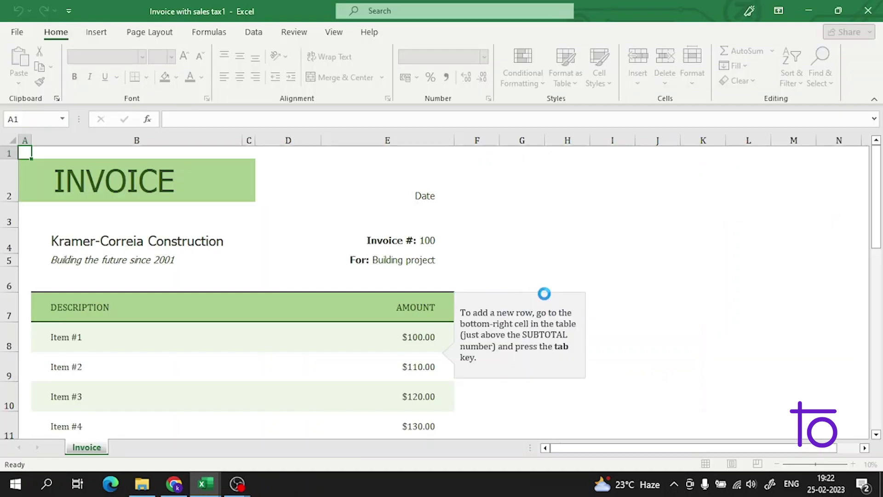
{"action": "scroll", "coordinate": [120, 304], "scroll_direction": "down", "scroll_amount": 1}
{"action": "scroll", "coordinate": [85, 260], "scroll_direction": "down", "scroll_amount": 2}
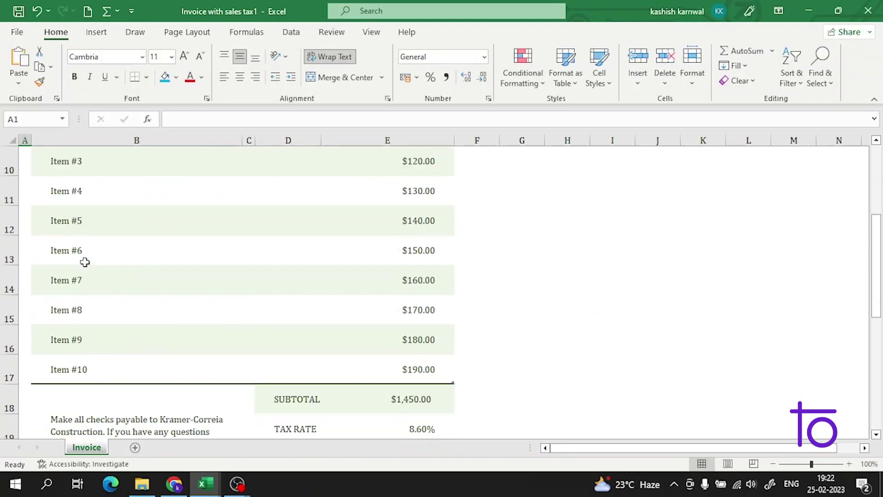
{"action": "scroll", "coordinate": [85, 261], "scroll_direction": "up", "scroll_amount": 3}
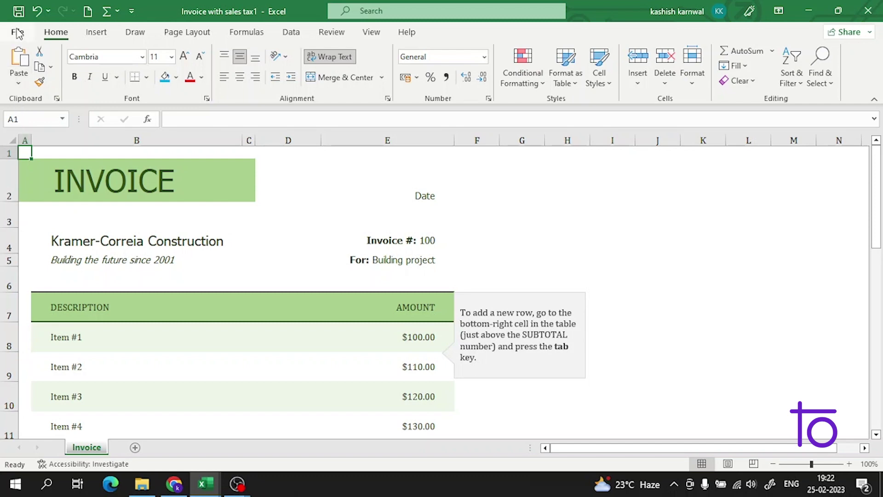
Step: Create a new workbook from the Personal monthly budget template in the full template gallery
{"action": "left_click", "coordinate": [18, 33]}
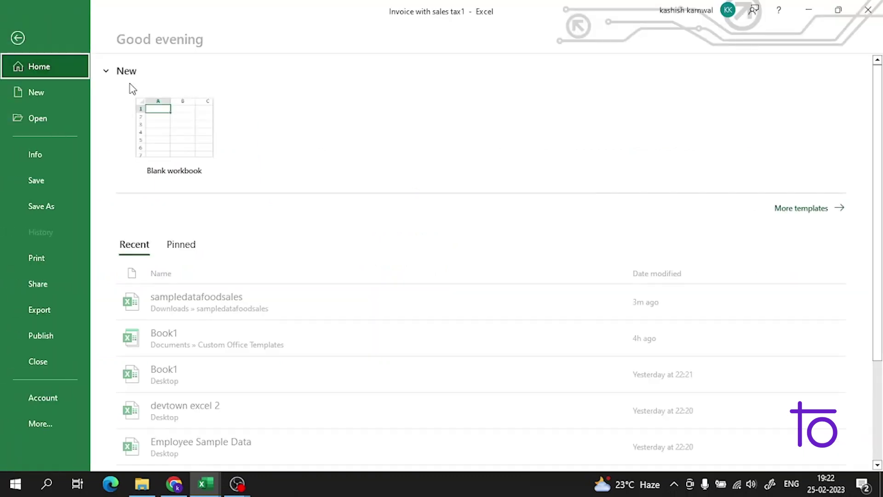
{"action": "left_click", "coordinate": [791, 206]}
{"action": "scroll", "coordinate": [505, 207], "scroll_direction": "down", "scroll_amount": 2}
{"action": "scroll", "coordinate": [473, 230], "scroll_direction": "down", "scroll_amount": 2}
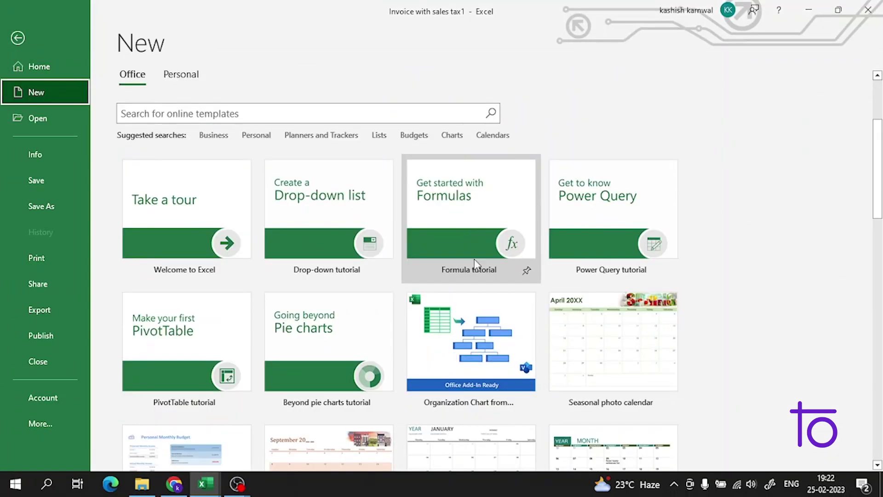
{"action": "scroll", "coordinate": [473, 258], "scroll_direction": "down", "scroll_amount": 2}
{"action": "scroll", "coordinate": [478, 292], "scroll_direction": "down", "scroll_amount": 1}
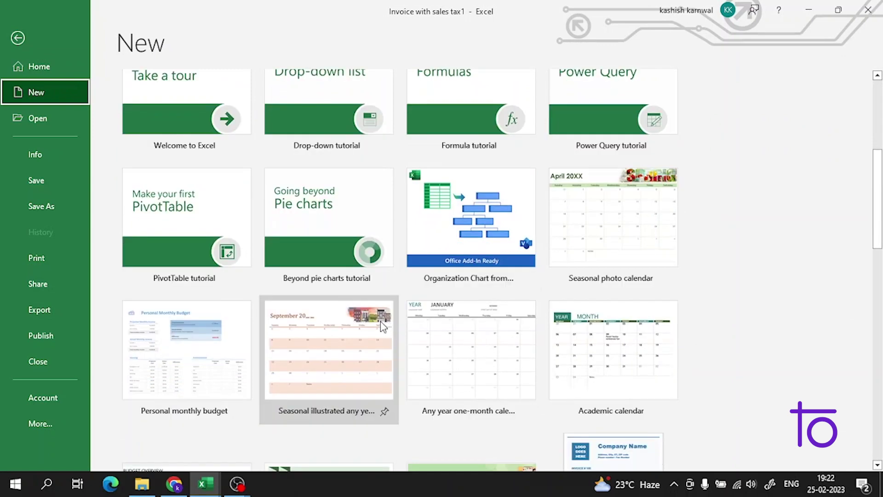
{"action": "left_click", "coordinate": [192, 339]}
{"action": "left_click", "coordinate": [526, 312]}
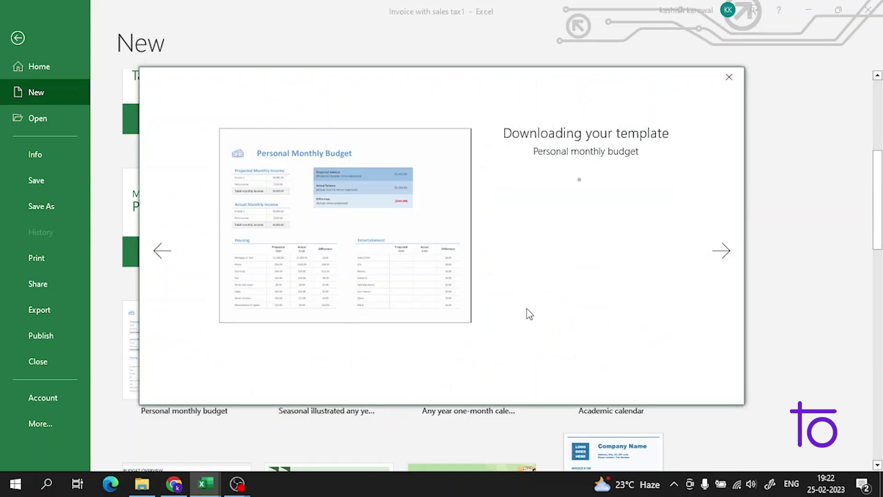
{"action": "scroll", "coordinate": [335, 276], "scroll_direction": "down", "scroll_amount": 5}
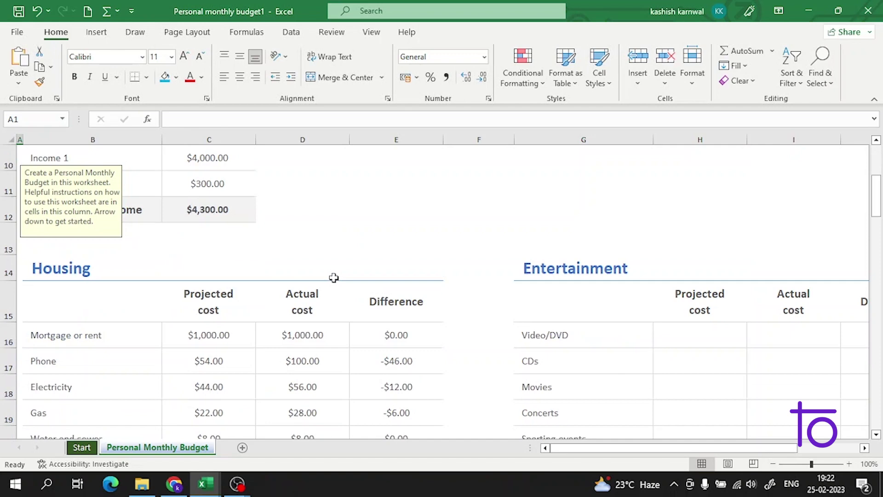
{"action": "scroll", "coordinate": [223, 262], "scroll_direction": "up", "scroll_amount": 1}
Step: From the Mortgage or rent cell, sort Housing rows A to Z so Cable, Electricity, Gas lead
{"action": "left_click", "coordinate": [130, 256]}
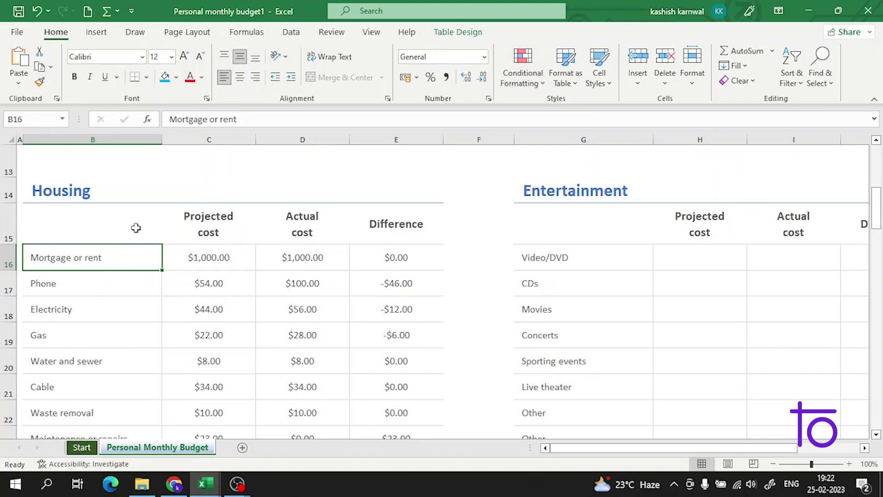
{"action": "left_click", "coordinate": [291, 31]}
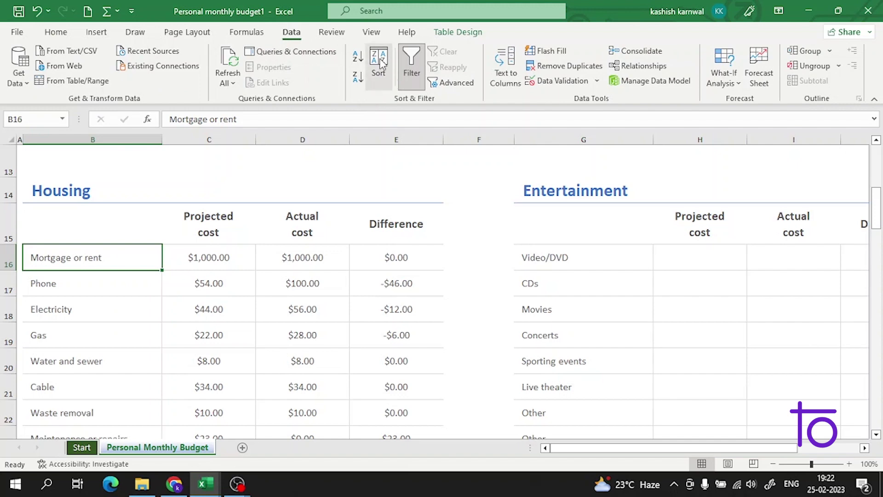
{"action": "left_click", "coordinate": [380, 63]}
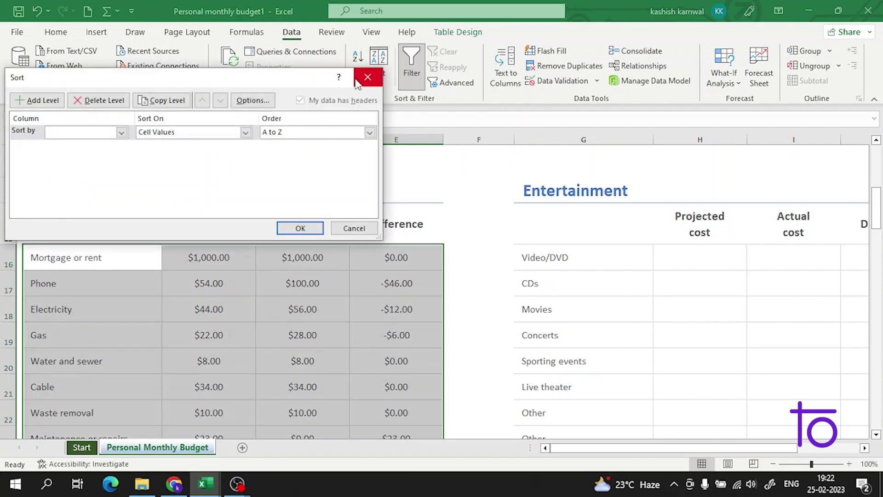
{"action": "left_click", "coordinate": [357, 80]}
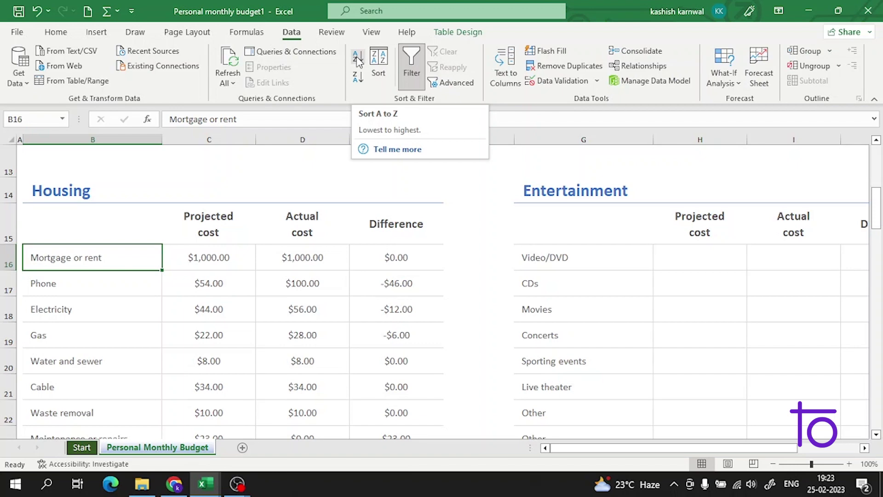
{"action": "left_click", "coordinate": [358, 61]}
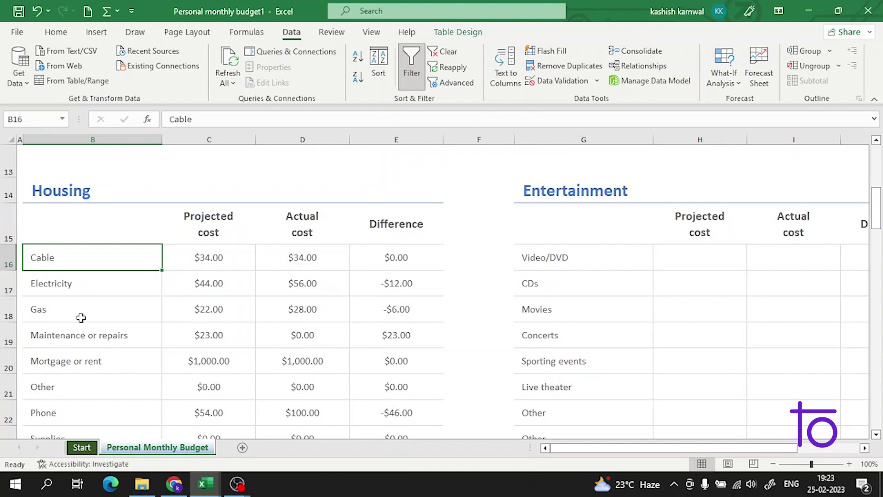
Step: Sort the Housing rows Z to A so Water and sewer comes first
{"action": "scroll", "coordinate": [81, 318], "scroll_direction": "down", "scroll_amount": 1}
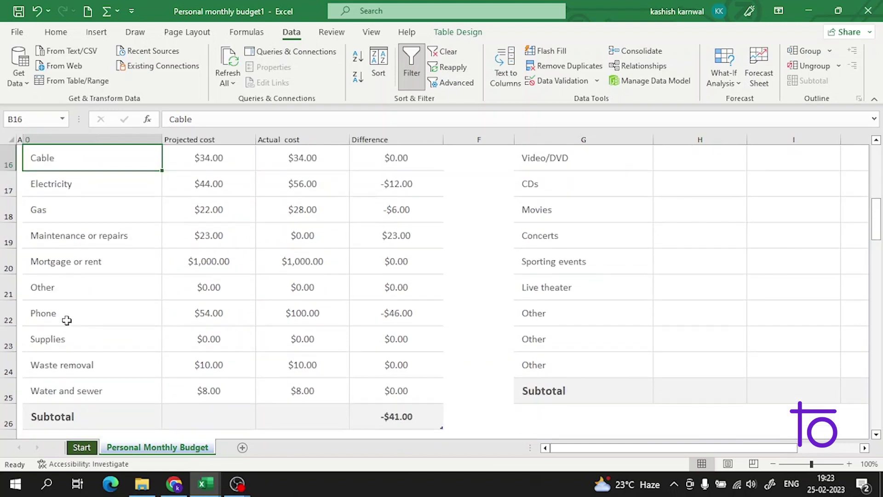
{"action": "scroll", "coordinate": [66, 321], "scroll_direction": "down", "scroll_amount": 2}
{"action": "scroll", "coordinate": [73, 322], "scroll_direction": "down", "scroll_amount": 4}
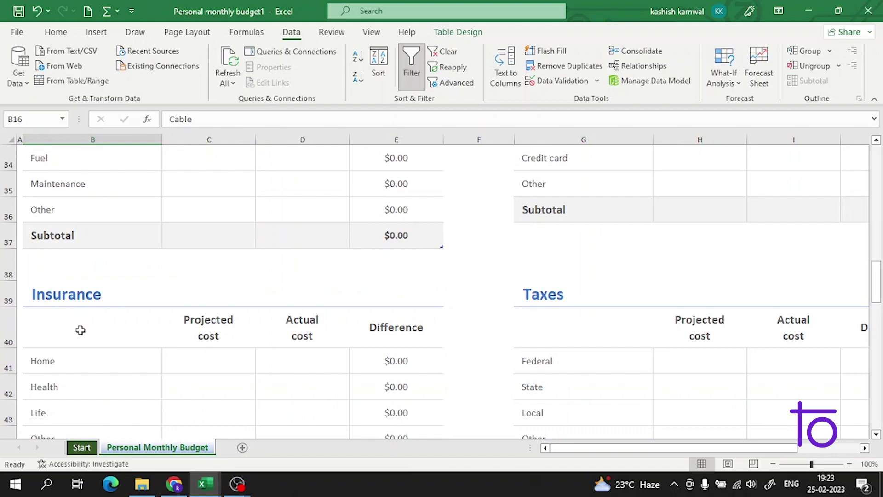
{"action": "scroll", "coordinate": [81, 330], "scroll_direction": "up", "scroll_amount": 7}
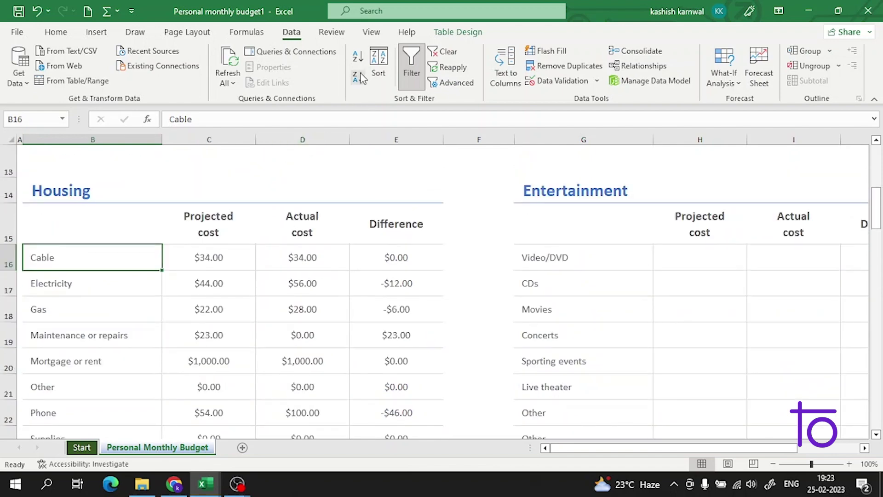
{"action": "left_click", "coordinate": [360, 77]}
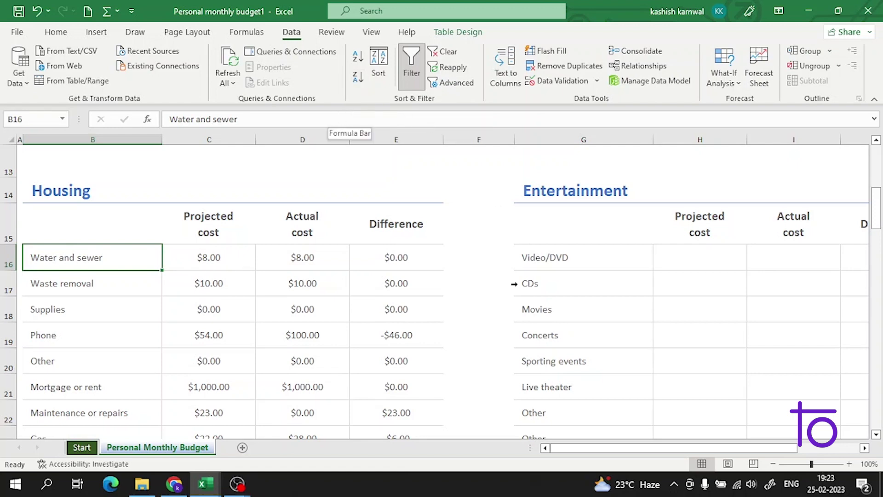
Step: Switch to the Invoice with sales tax1 workbook
{"action": "left_click", "coordinate": [205, 422]}
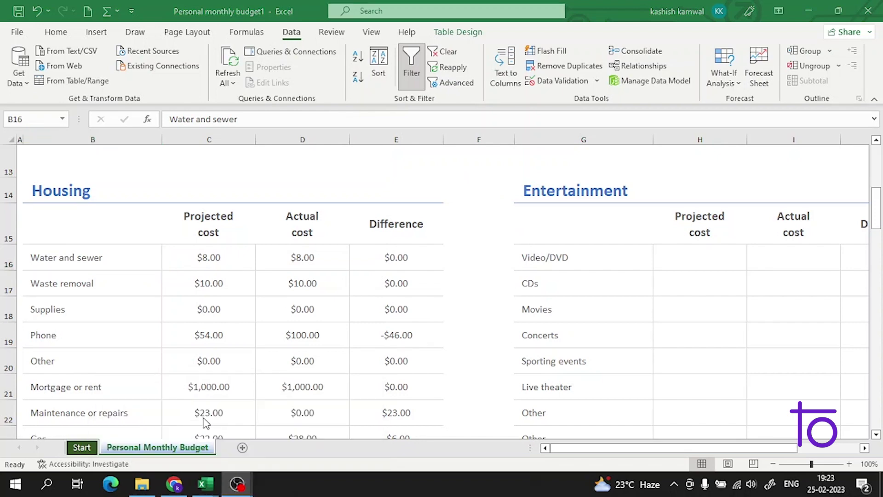
{"action": "left_click", "coordinate": [816, 8]}
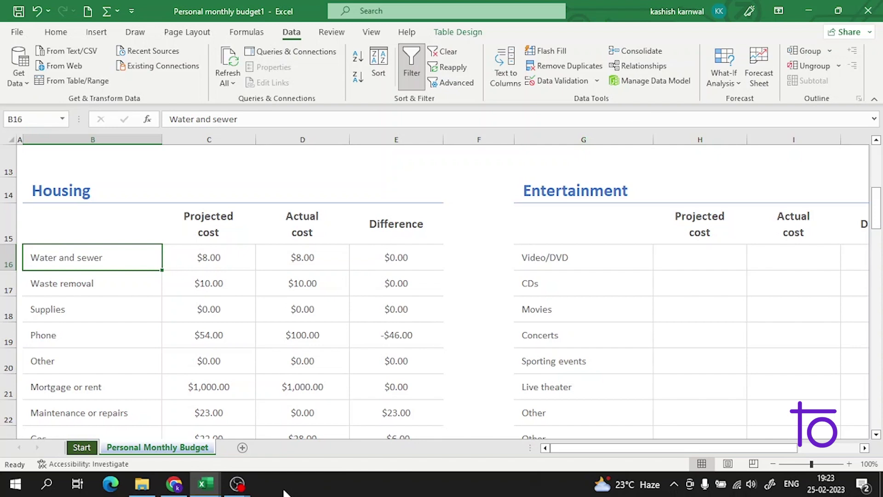
{"action": "mouse_move", "coordinate": [205, 483]}
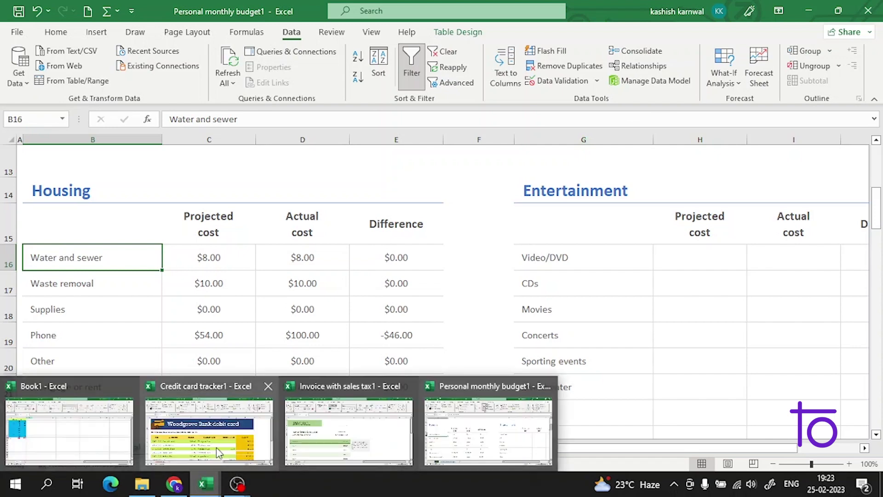
{"action": "left_click", "coordinate": [354, 423]}
{"action": "scroll", "coordinate": [216, 290], "scroll_direction": "down", "scroll_amount": 2}
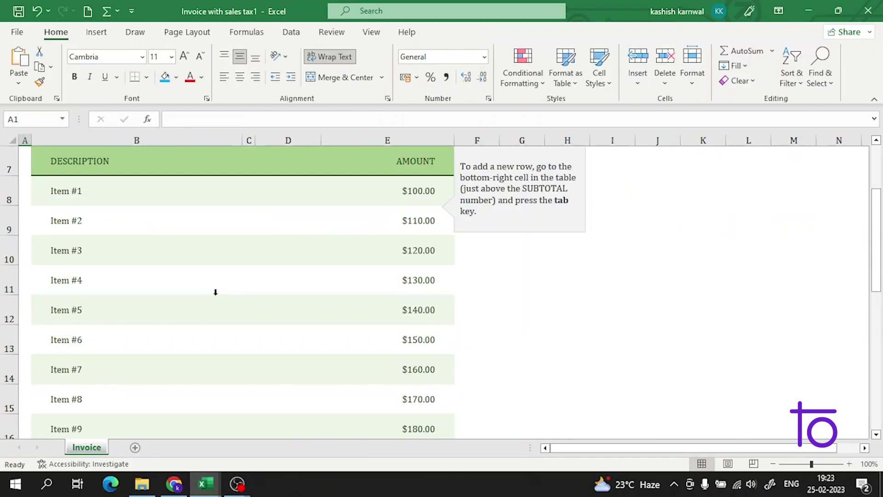
Step: Create a Credit card tracker workbook from the Home page and select Description cell C4
{"action": "left_click", "coordinate": [17, 31]}
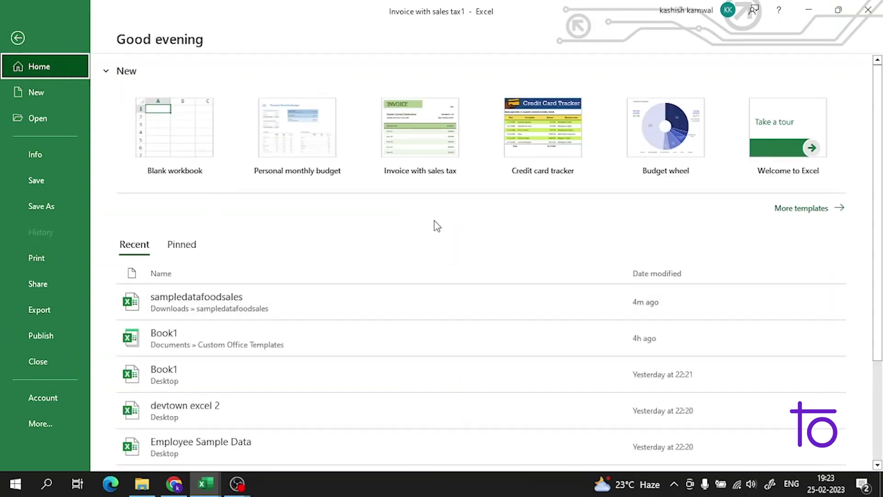
{"action": "left_click", "coordinate": [599, 119]}
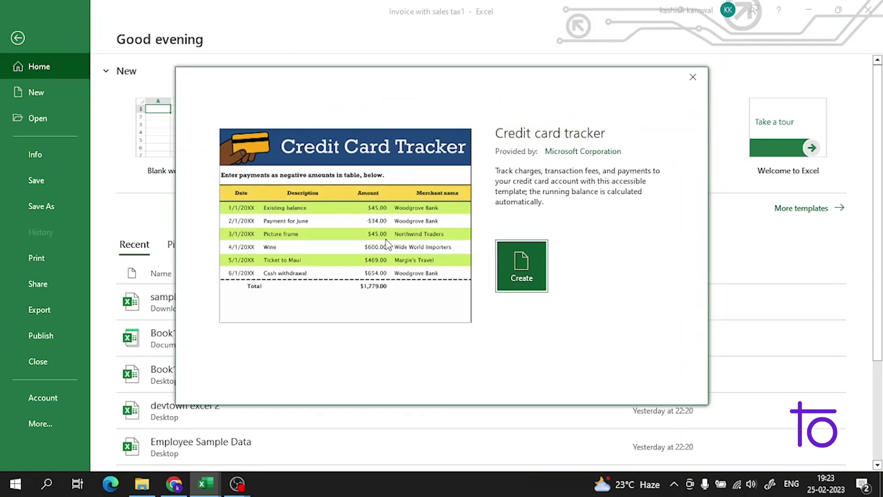
{"action": "left_click", "coordinate": [521, 272]}
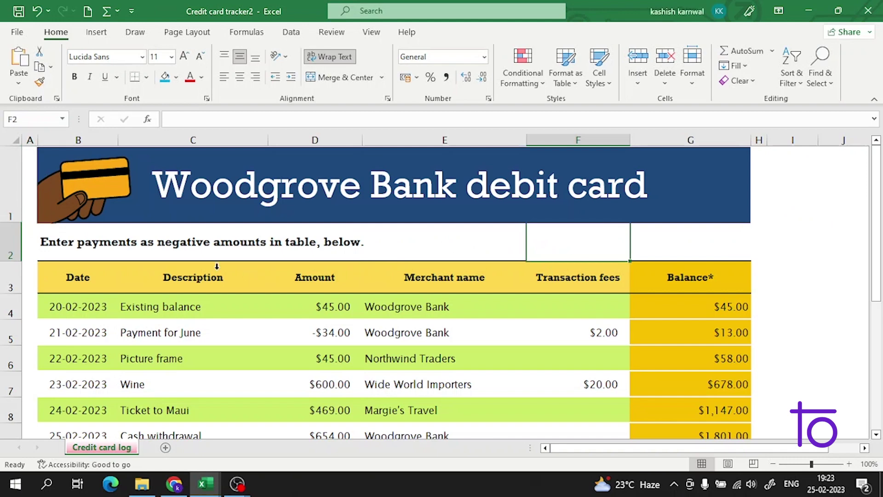
{"action": "scroll", "coordinate": [201, 274], "scroll_direction": "down", "scroll_amount": 1}
{"action": "scroll", "coordinate": [187, 261], "scroll_direction": "up", "scroll_amount": 1}
{"action": "left_click", "coordinate": [174, 304]}
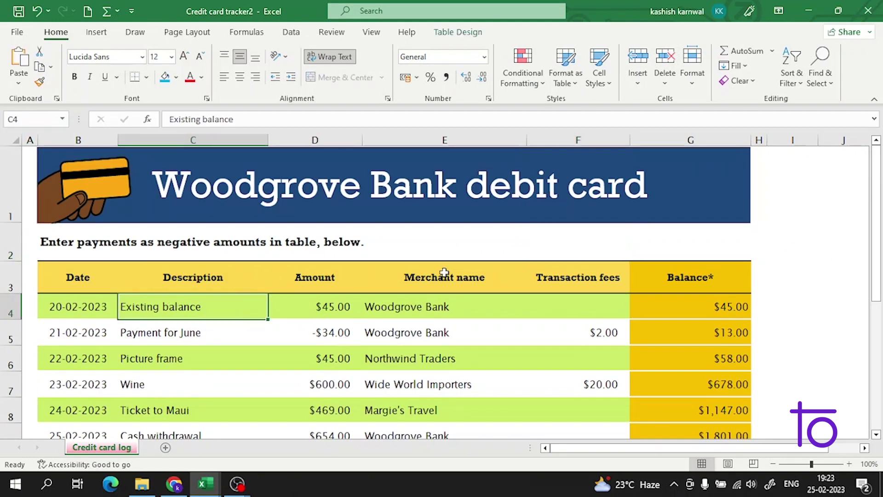
Step: Sort the debit card log A to Z by Description, then select cell A5
{"action": "left_click", "coordinate": [290, 33]}
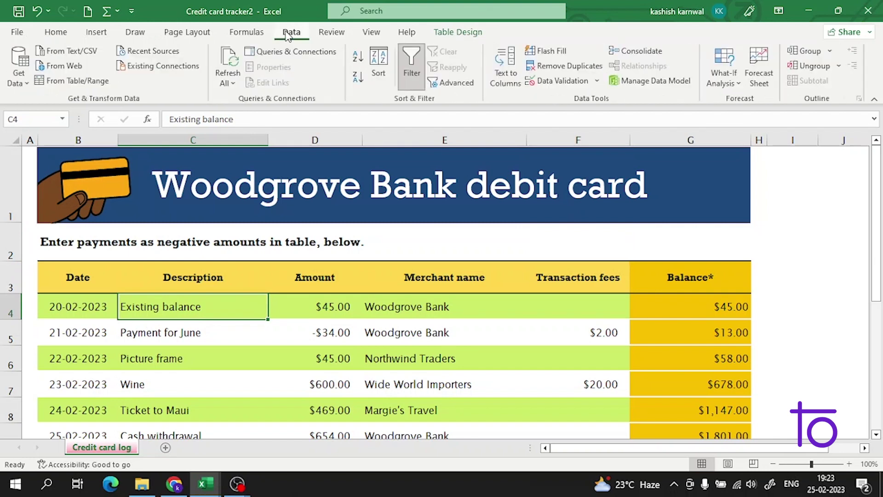
{"action": "left_click", "coordinate": [358, 56]}
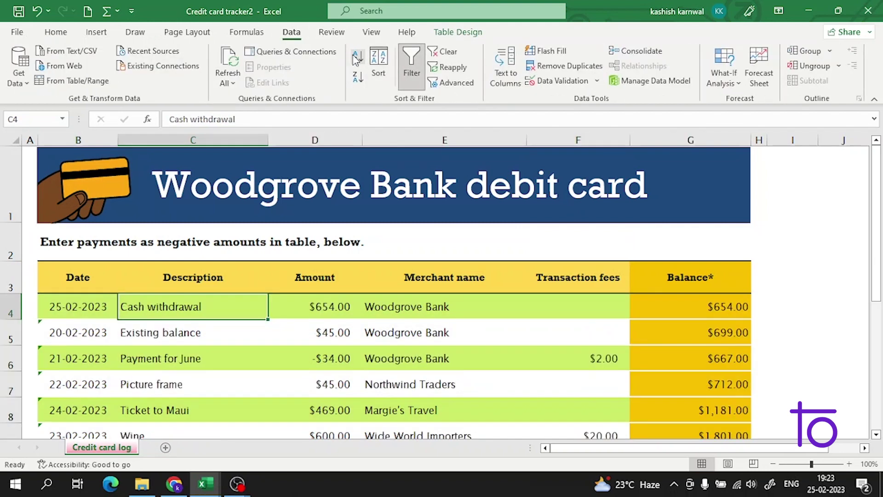
{"action": "left_click", "coordinate": [37, 322]}
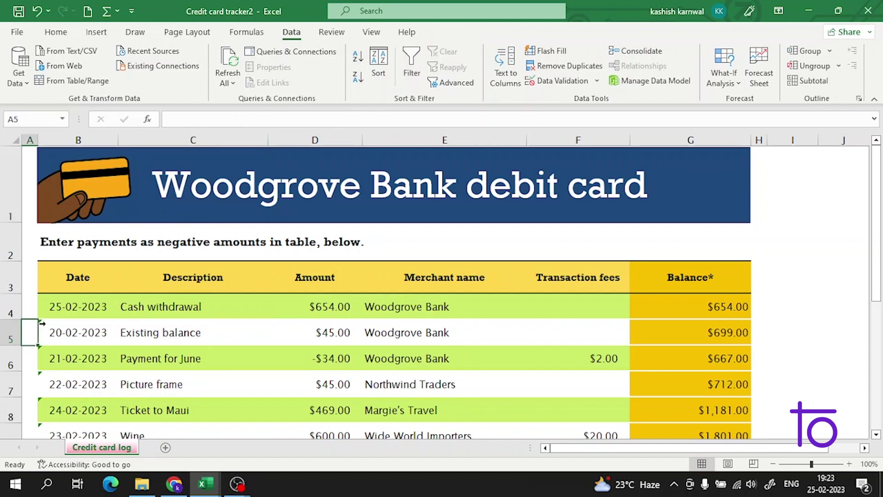
{"action": "left_click", "coordinate": [42, 324]}
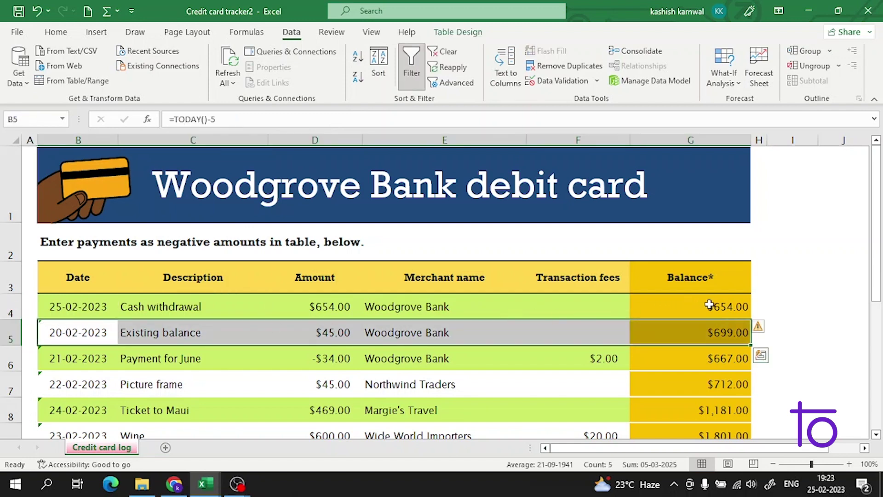
{"action": "left_click", "coordinate": [770, 328]}
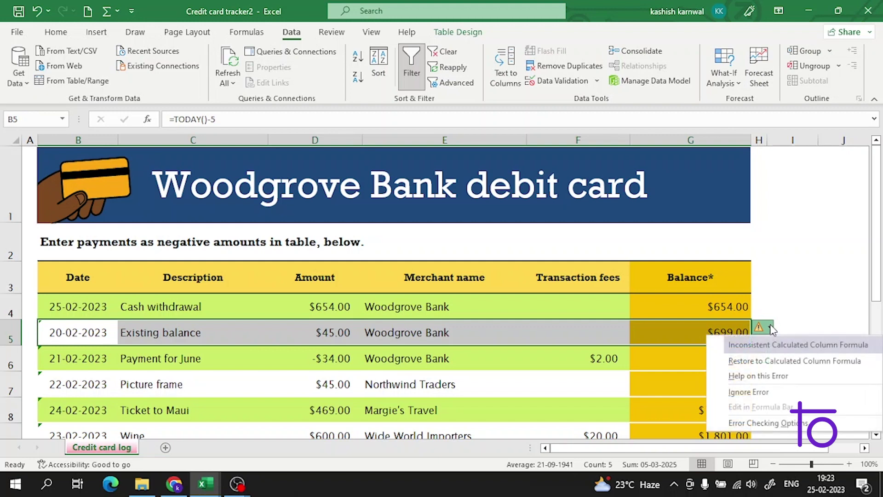
{"action": "key", "text": "Escape"}
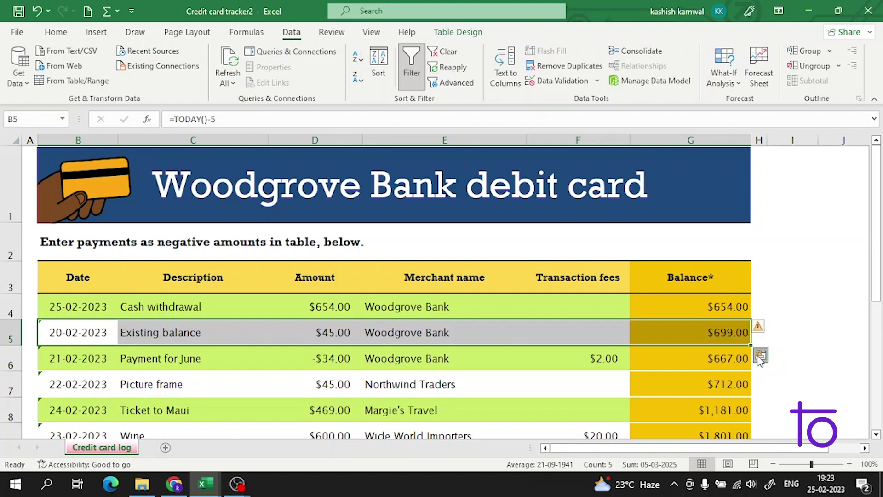
{"action": "left_click", "coordinate": [760, 356]}
{"action": "left_click", "coordinate": [792, 194]}
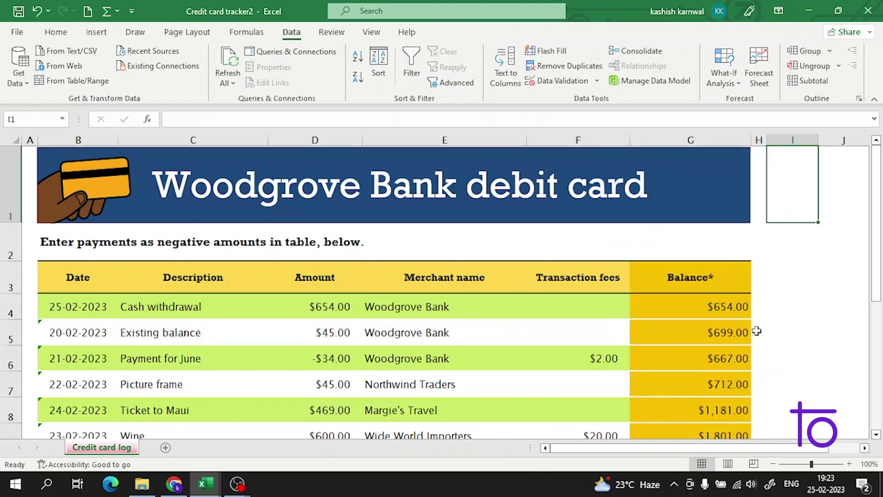
{"action": "left_click", "coordinate": [68, 336]}
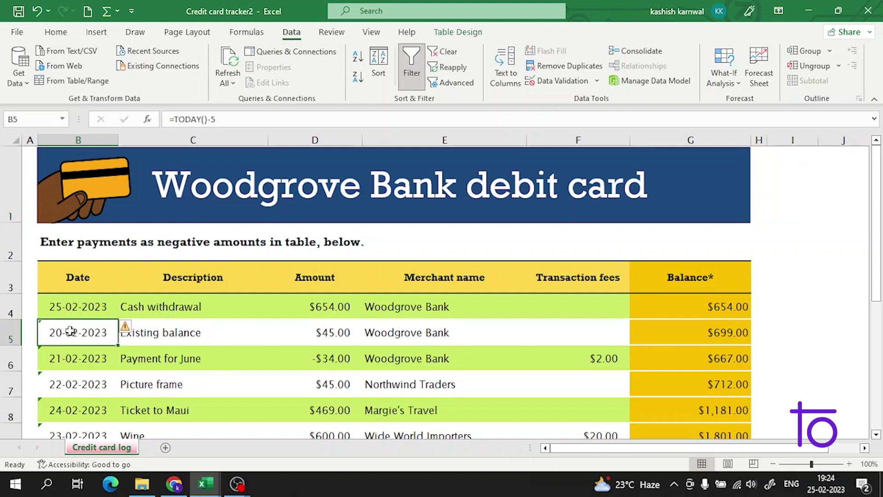
{"action": "left_click", "coordinate": [135, 329]}
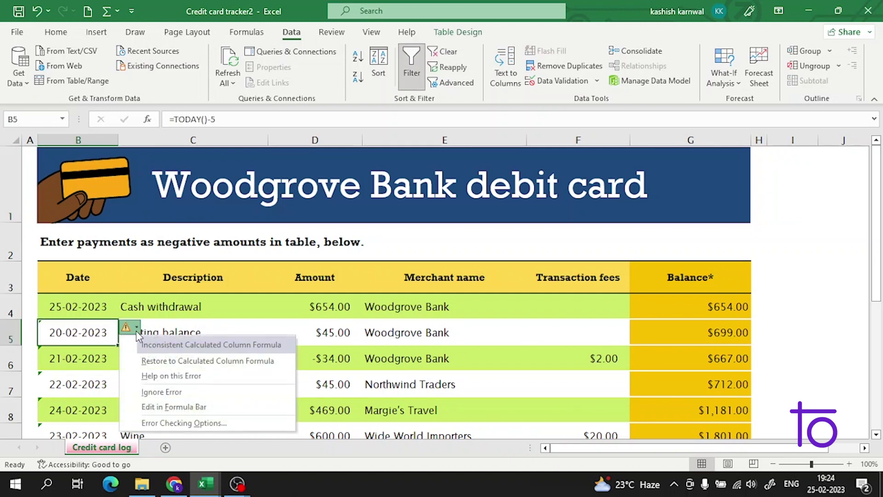
{"action": "left_click", "coordinate": [136, 329]}
{"action": "left_click", "coordinate": [136, 329]}
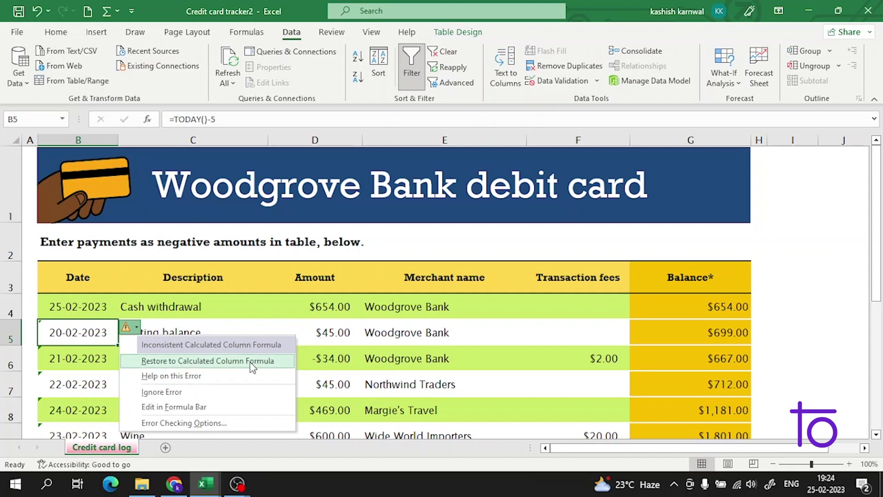
{"action": "left_click", "coordinate": [830, 217]}
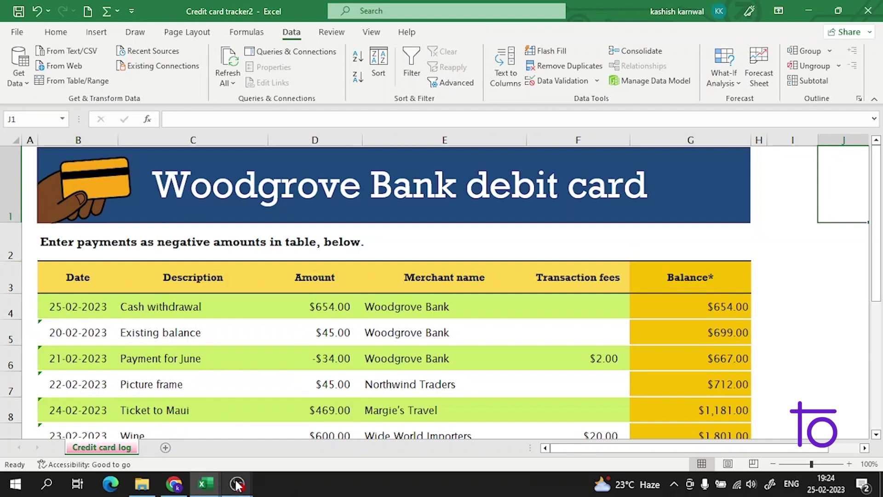
{"action": "mouse_move", "coordinate": [237, 484]}
{"action": "left_click", "coordinate": [175, 441]}
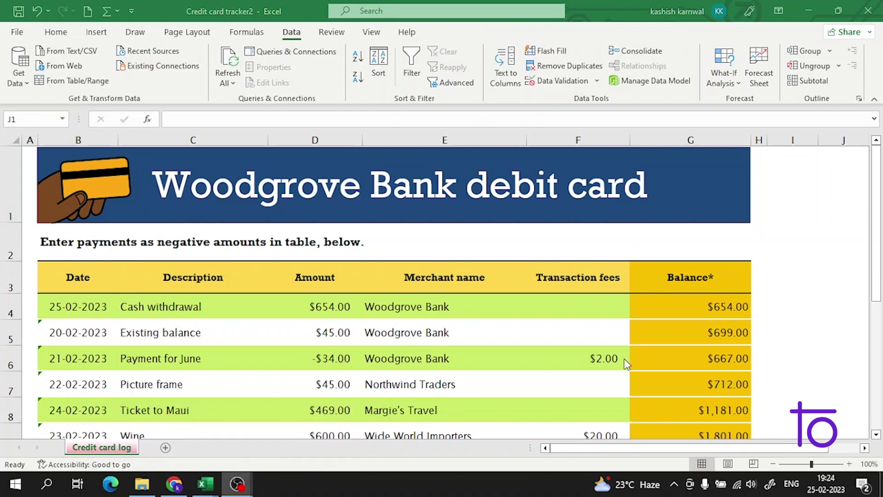
{"action": "key", "text": "alt+Tab"}
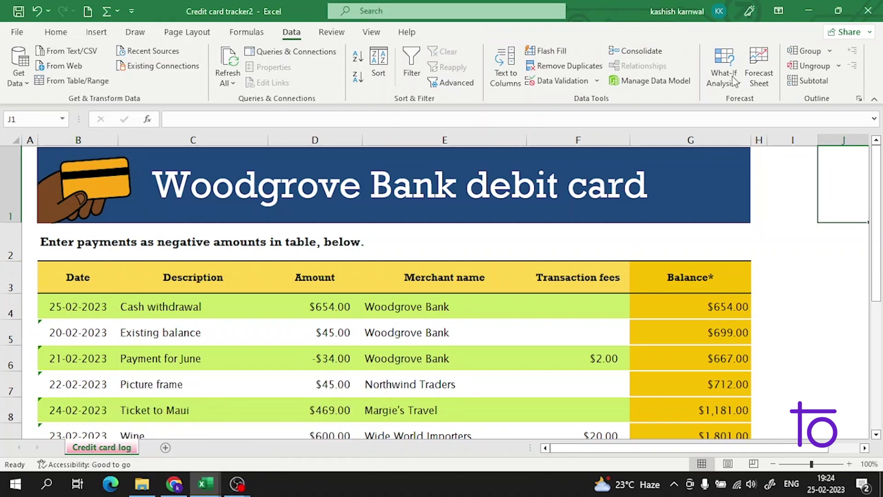
Step: Create a Personal monthly budget2 workbook from the Personal monthly budget template on the Home page
{"action": "left_click", "coordinate": [14, 31]}
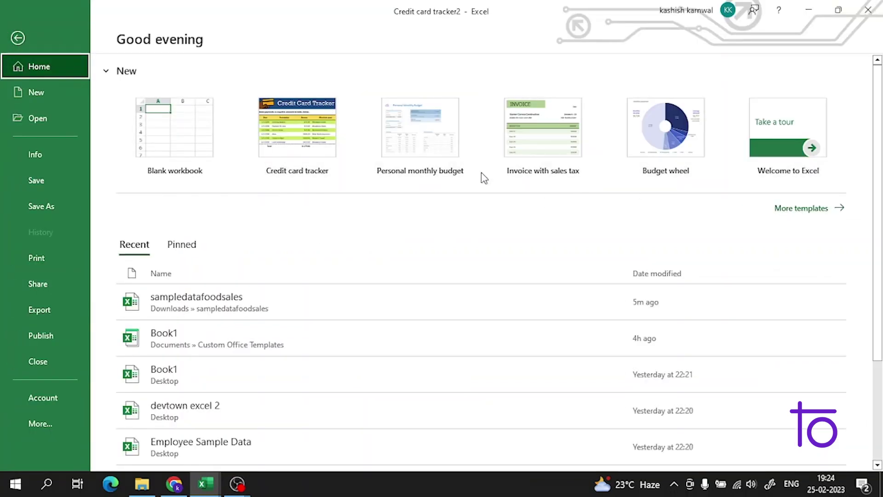
{"action": "left_click", "coordinate": [438, 159]}
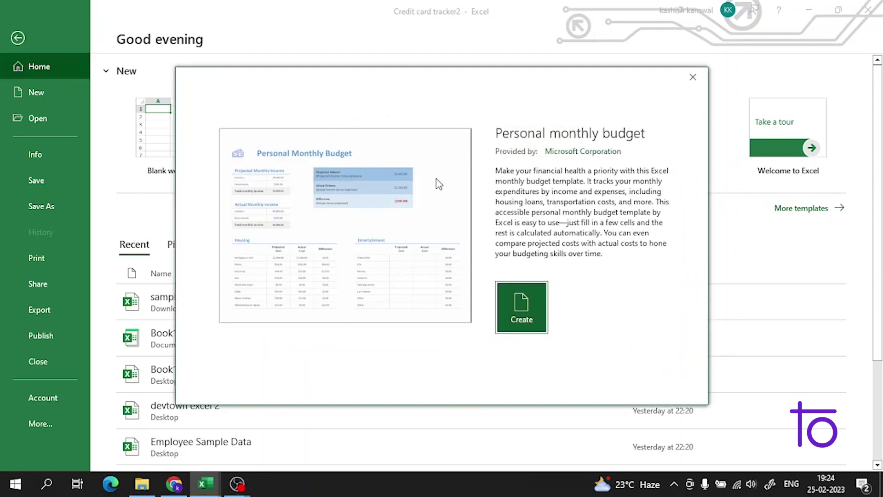
{"action": "left_click", "coordinate": [531, 293]}
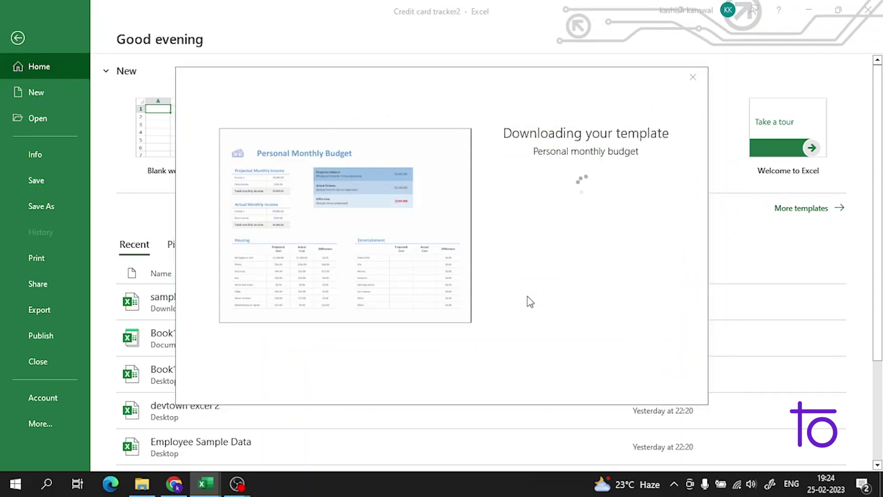
{"action": "scroll", "coordinate": [352, 307], "scroll_direction": "down", "scroll_amount": 4}
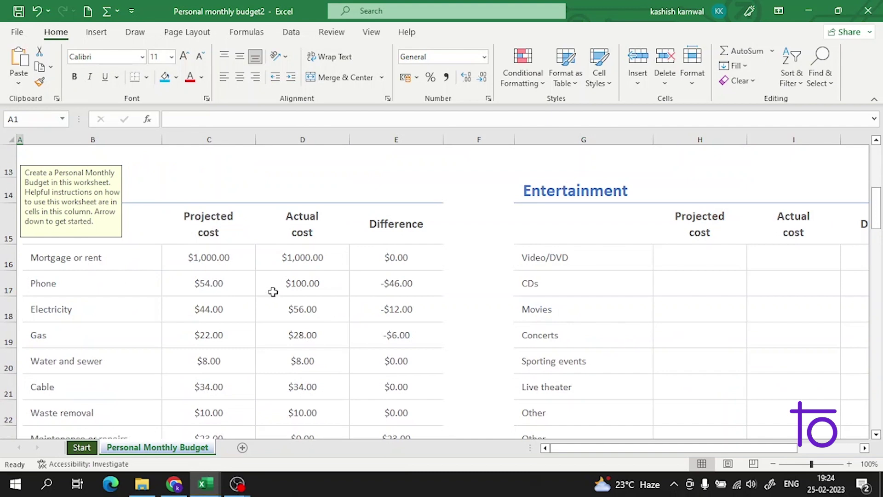
Step: Sort Housing by Projected cost smallest first, then largest first so Mortgage or rent ($1,000.00) leads
{"action": "left_click", "coordinate": [236, 260]}
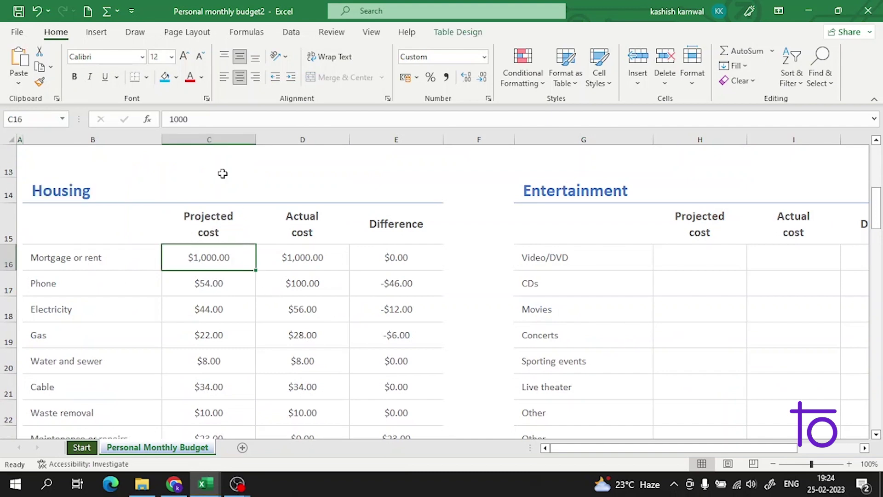
{"action": "left_click", "coordinate": [290, 36]}
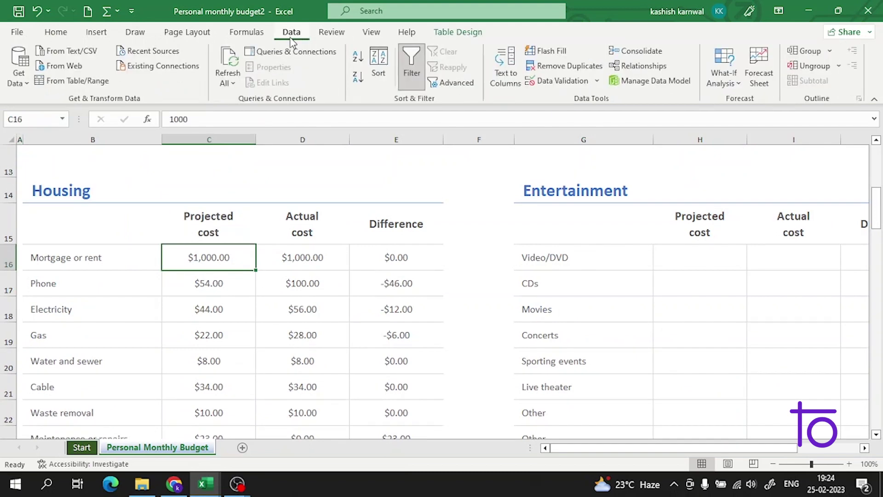
{"action": "left_click", "coordinate": [358, 56]}
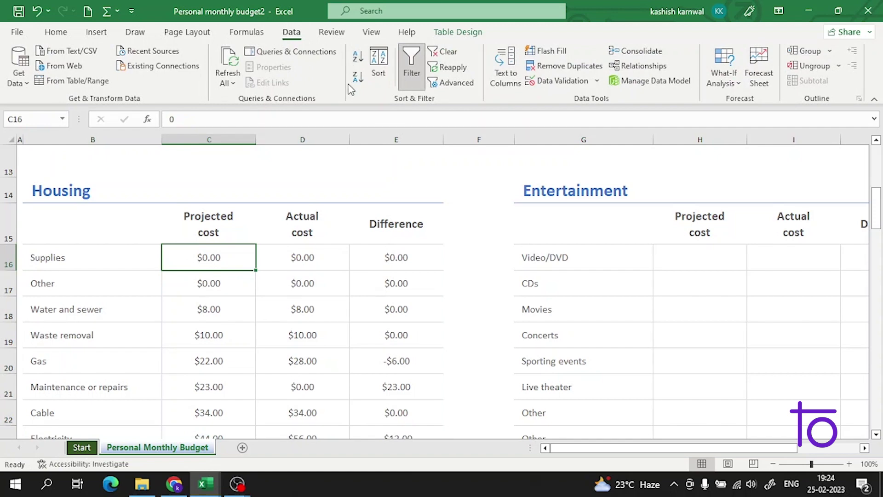
{"action": "scroll", "coordinate": [223, 303], "scroll_direction": "down", "scroll_amount": 2}
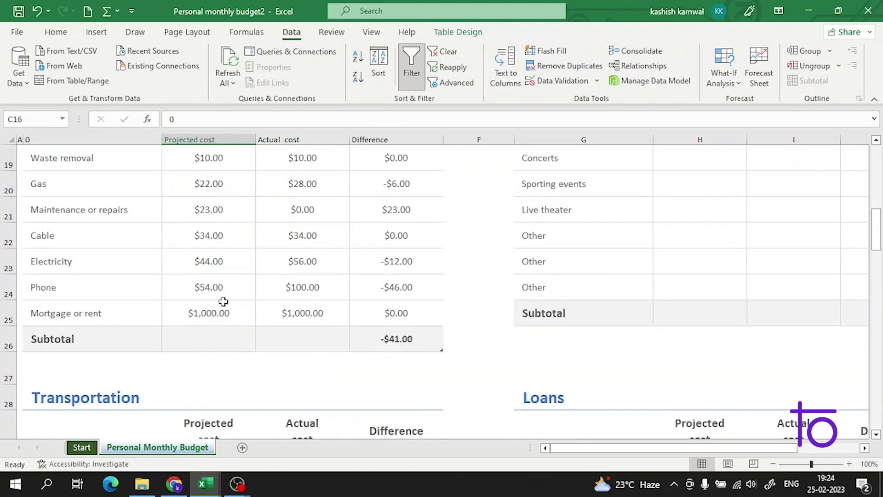
{"action": "scroll", "coordinate": [223, 306], "scroll_direction": "up", "scroll_amount": 1}
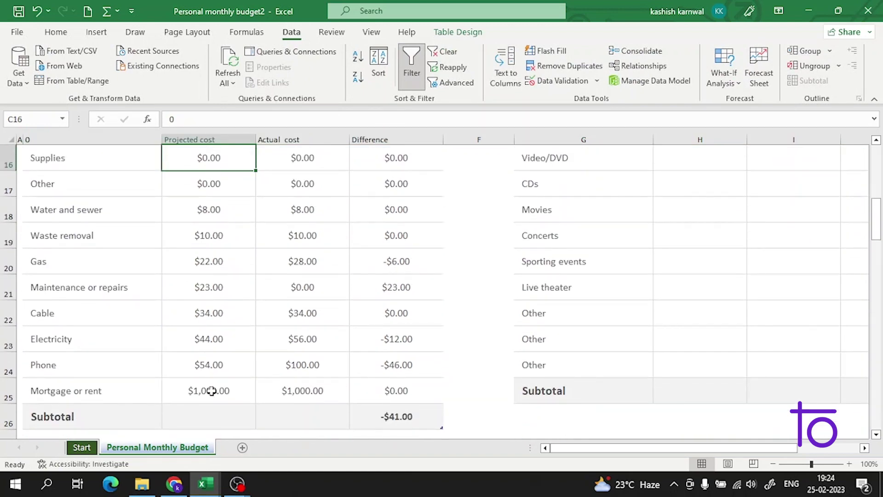
{"action": "left_click", "coordinate": [360, 79]}
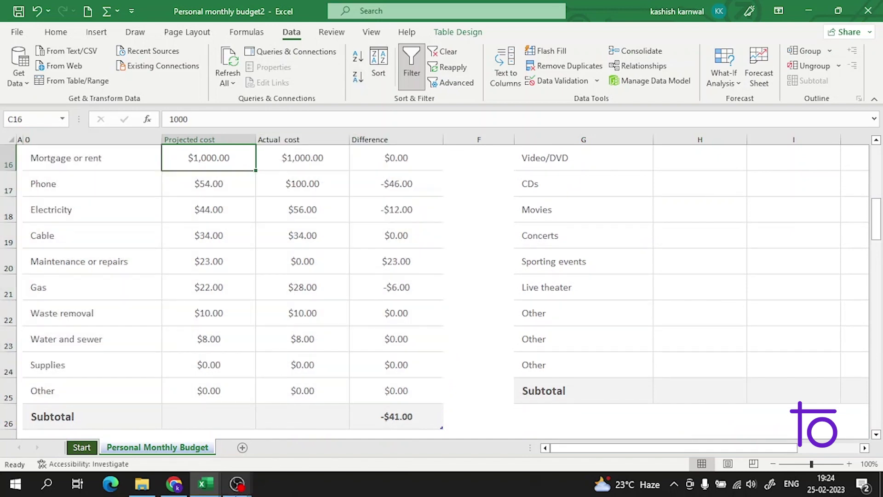
{"action": "mouse_move", "coordinate": [237, 482]}
{"action": "left_click", "coordinate": [204, 445]}
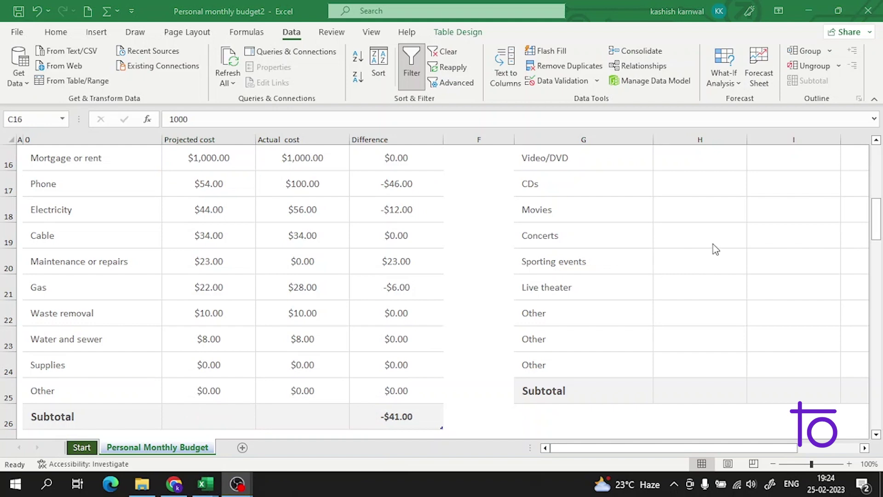
{"action": "left_click", "coordinate": [815, 5]}
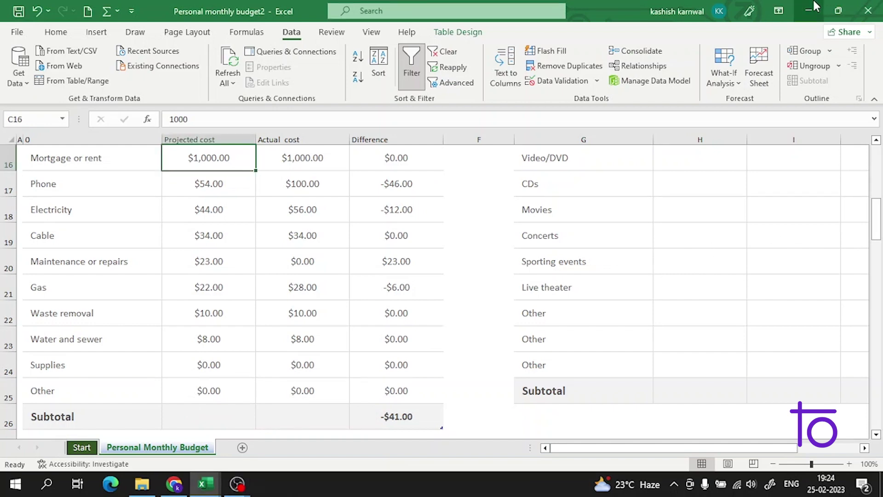